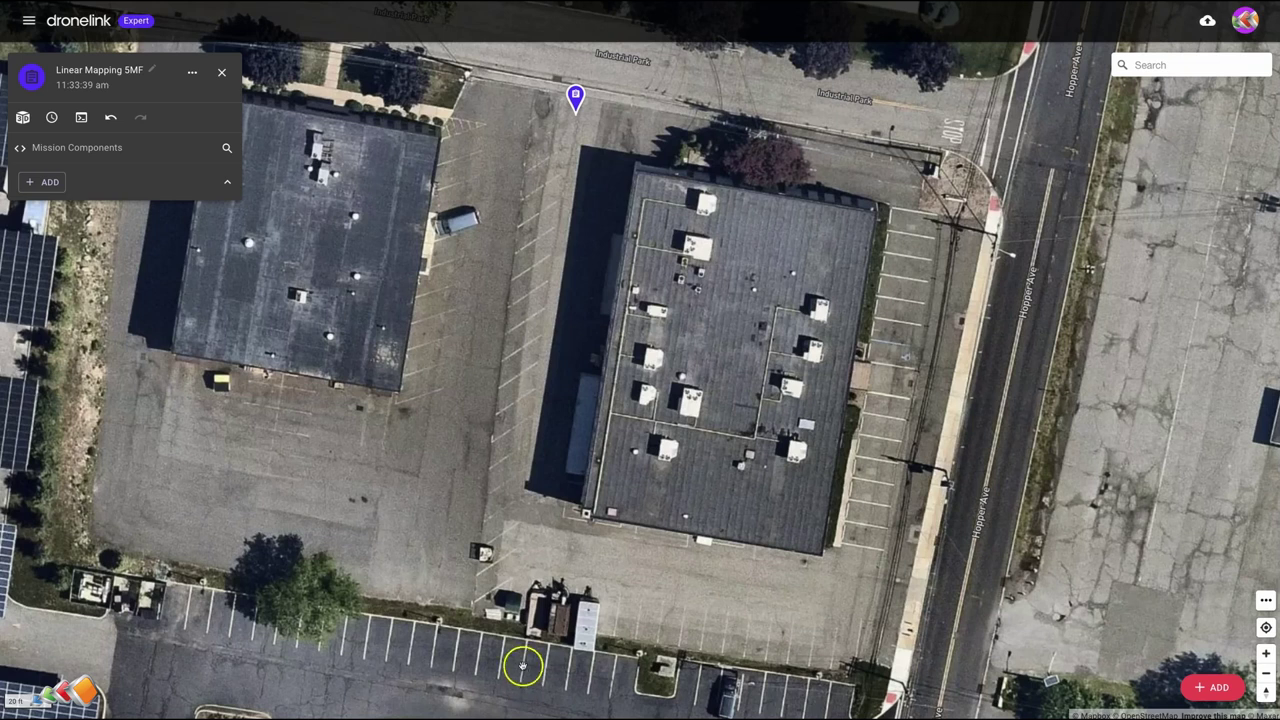
Add an Advanced > Linear Map component to the Linear Mapping 5MF mission
right_click(555, 132)
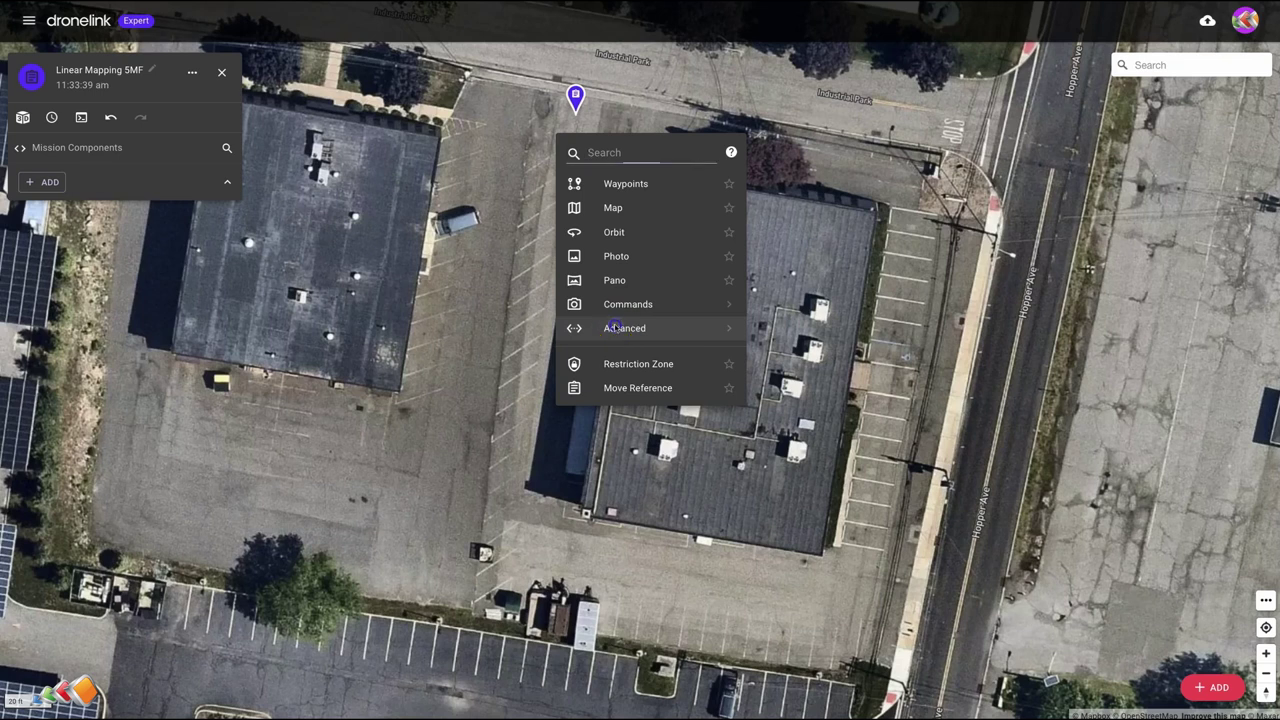
click(616, 329)
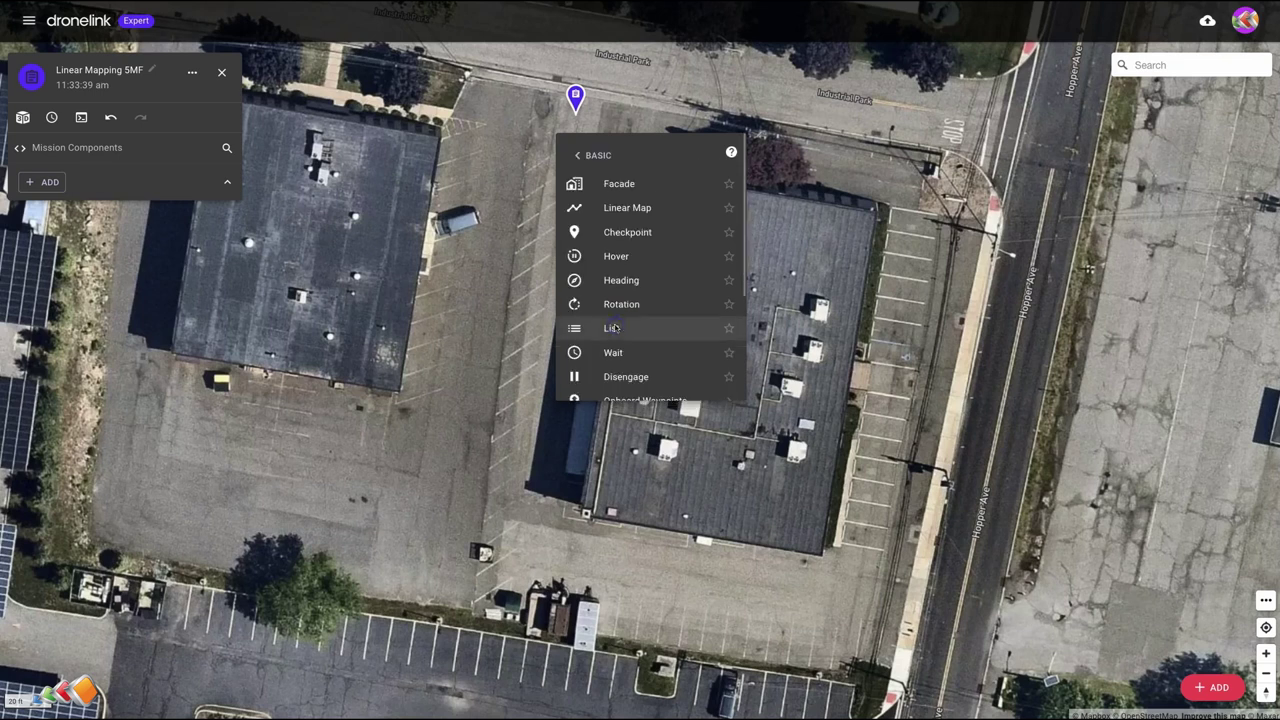
click(636, 209)
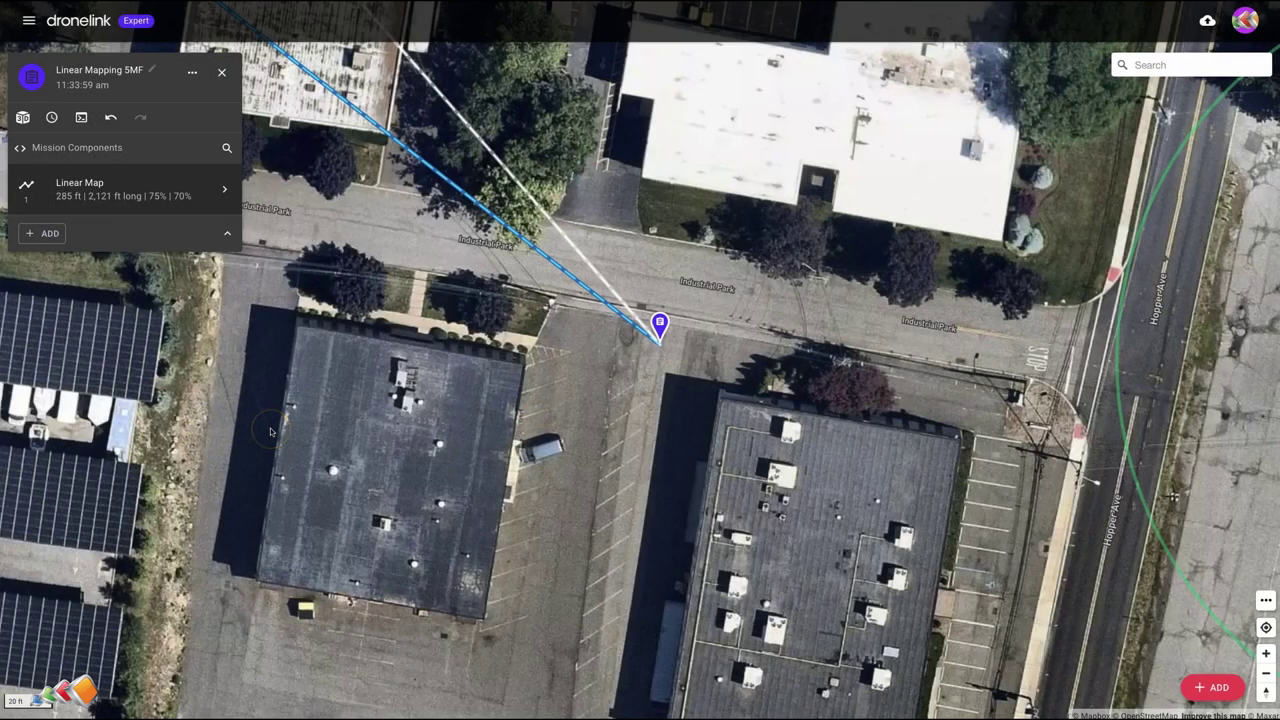
Zoom out to show the whole corridor and set the Linear Map altitude to 50 ft
scroll(270, 432, down, 5)
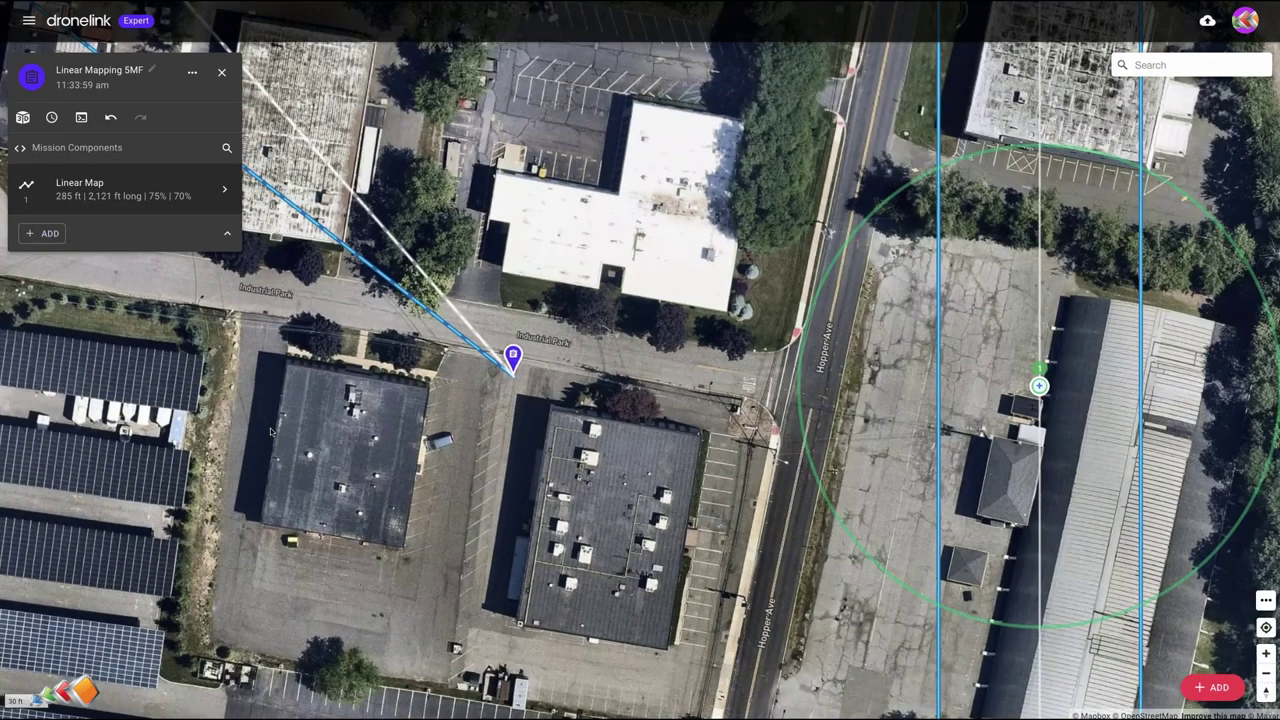
scroll(270, 432, down, 2)
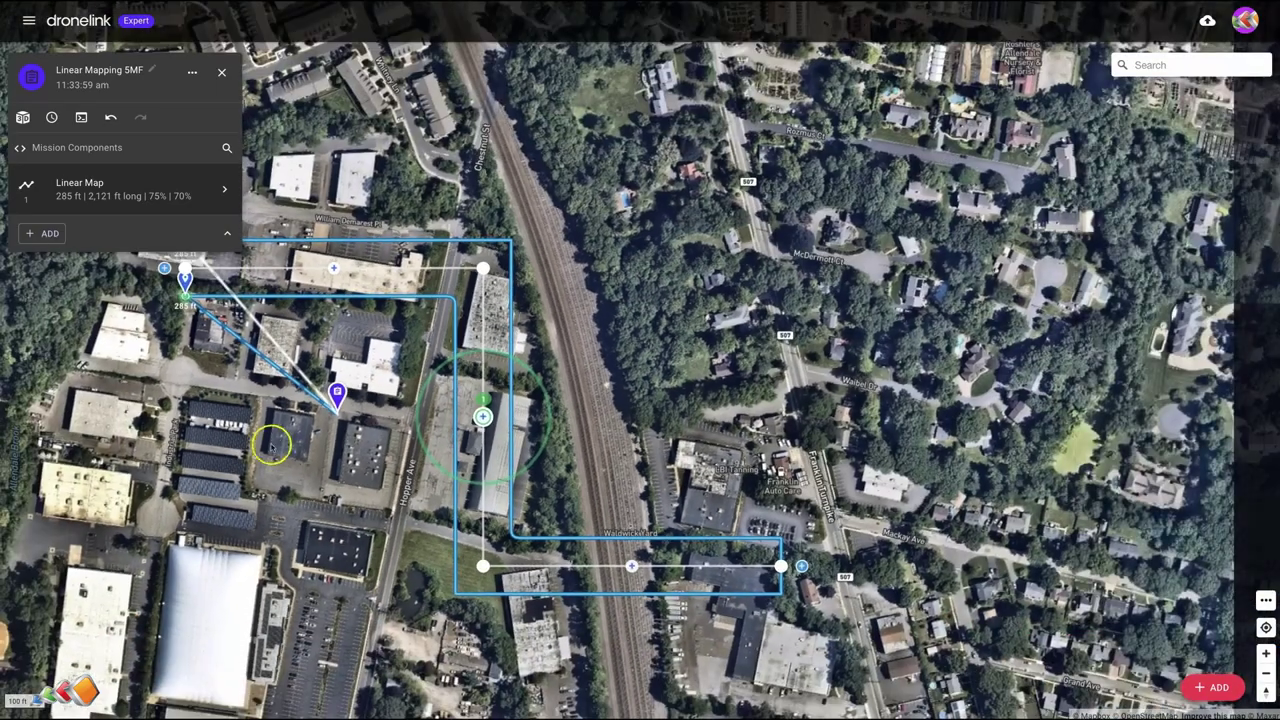
drag(280, 434, 400, 448)
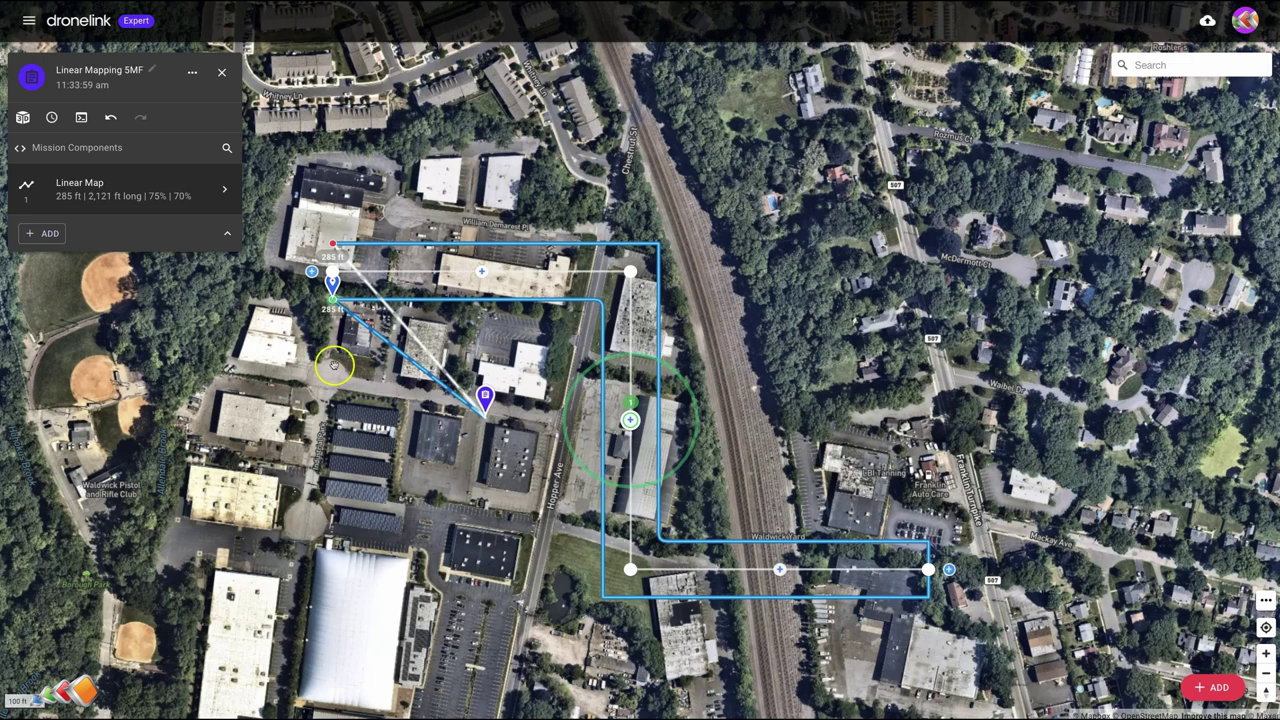
click(184, 192)
drag(294, 224, 252, 232)
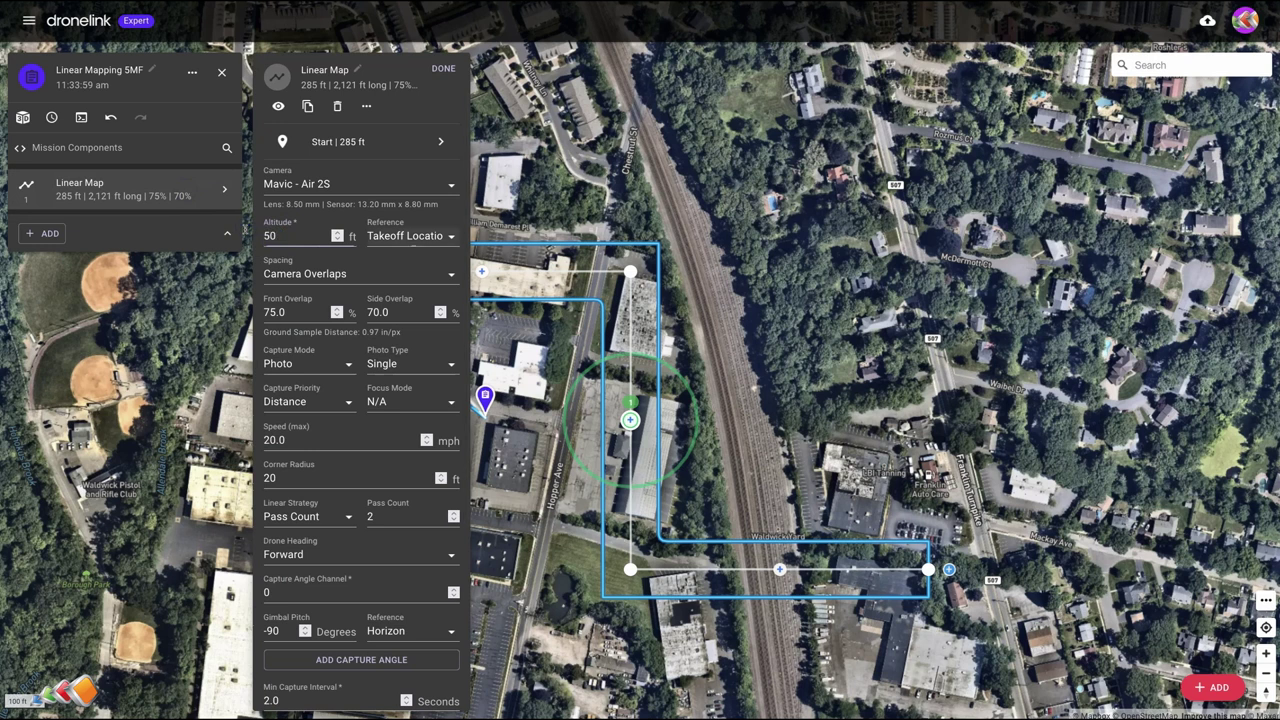
text(50)
click(443, 68)
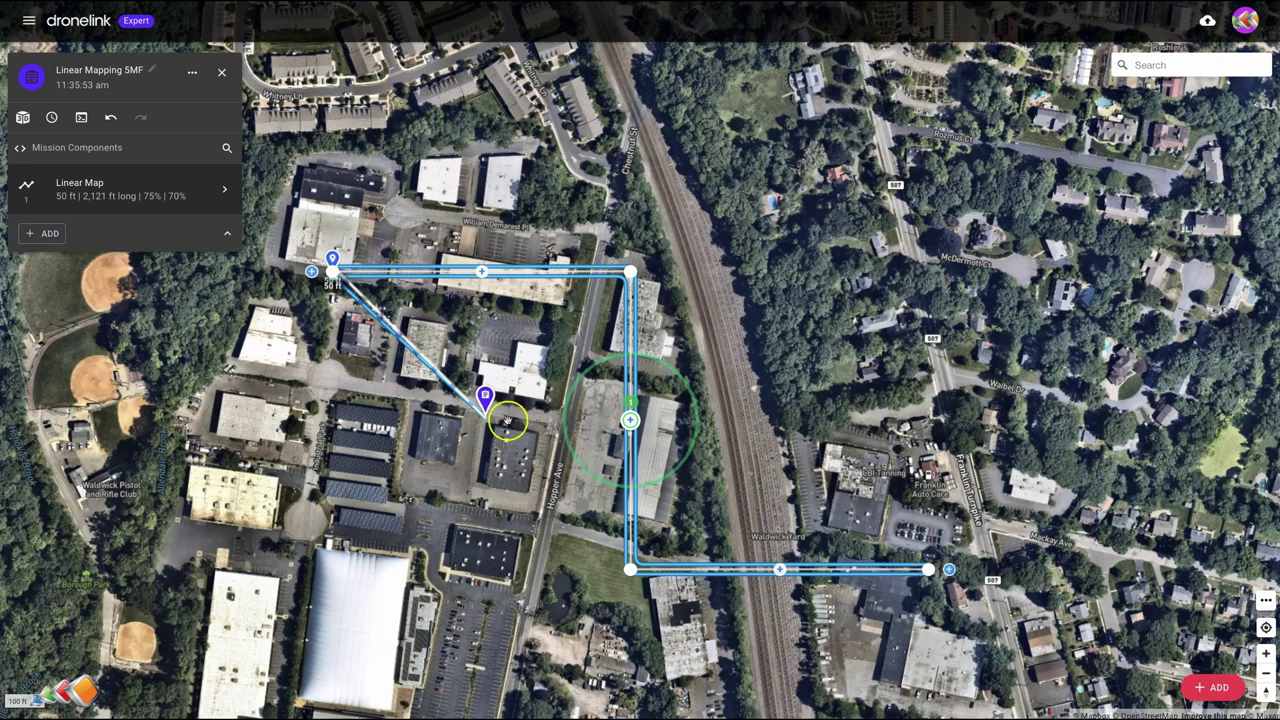
Move the path's four points around the building beside Hopper Ave
drag(332, 271, 485, 408)
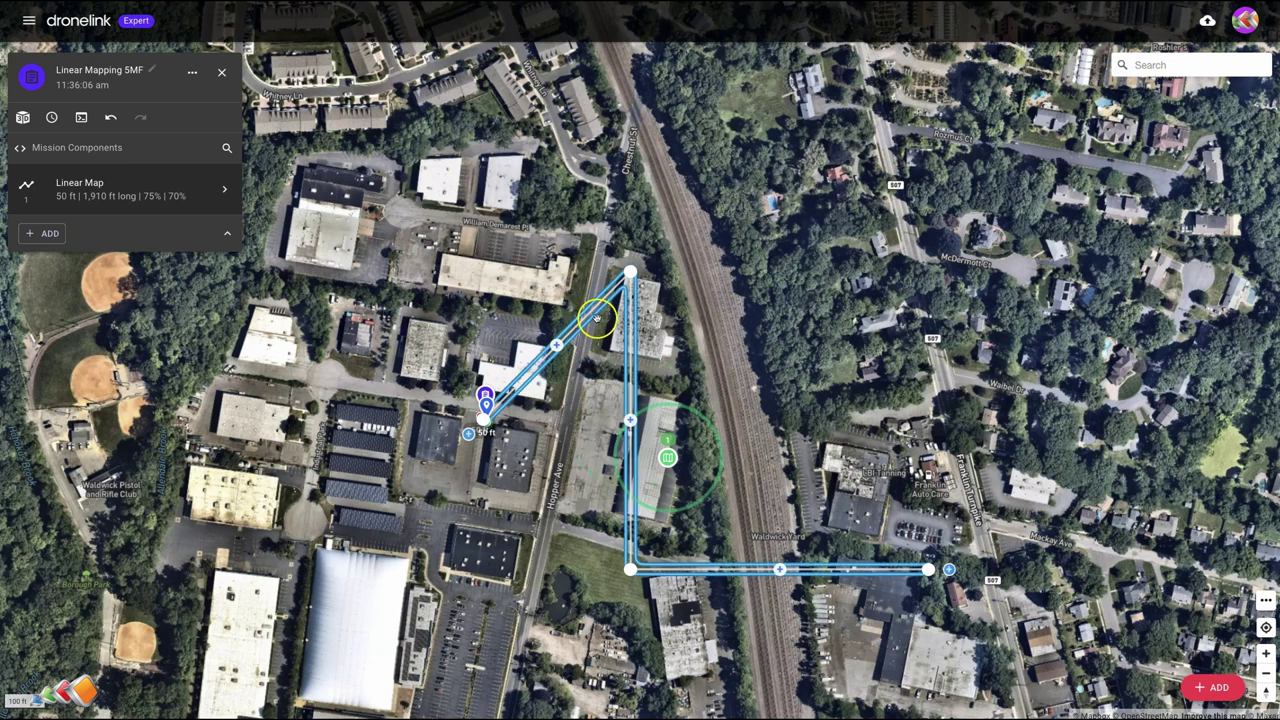
drag(629, 271, 472, 490)
drag(630, 570, 536, 502)
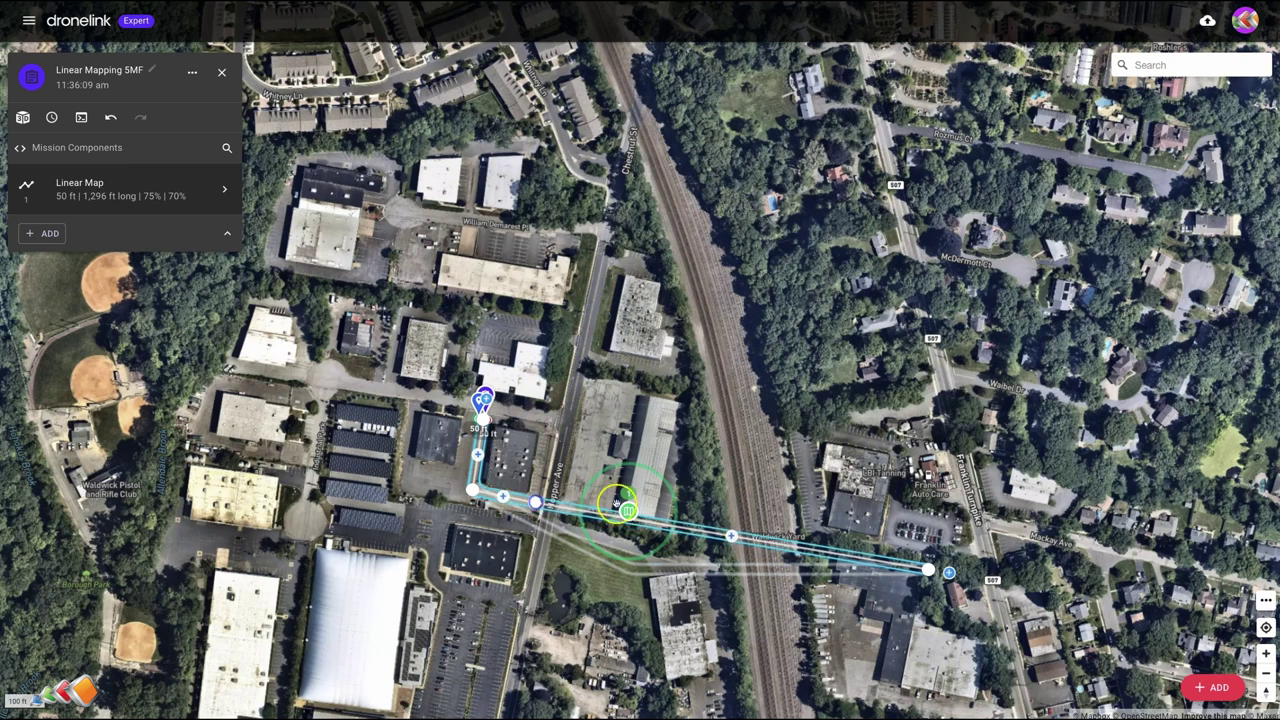
drag(928, 570, 543, 436)
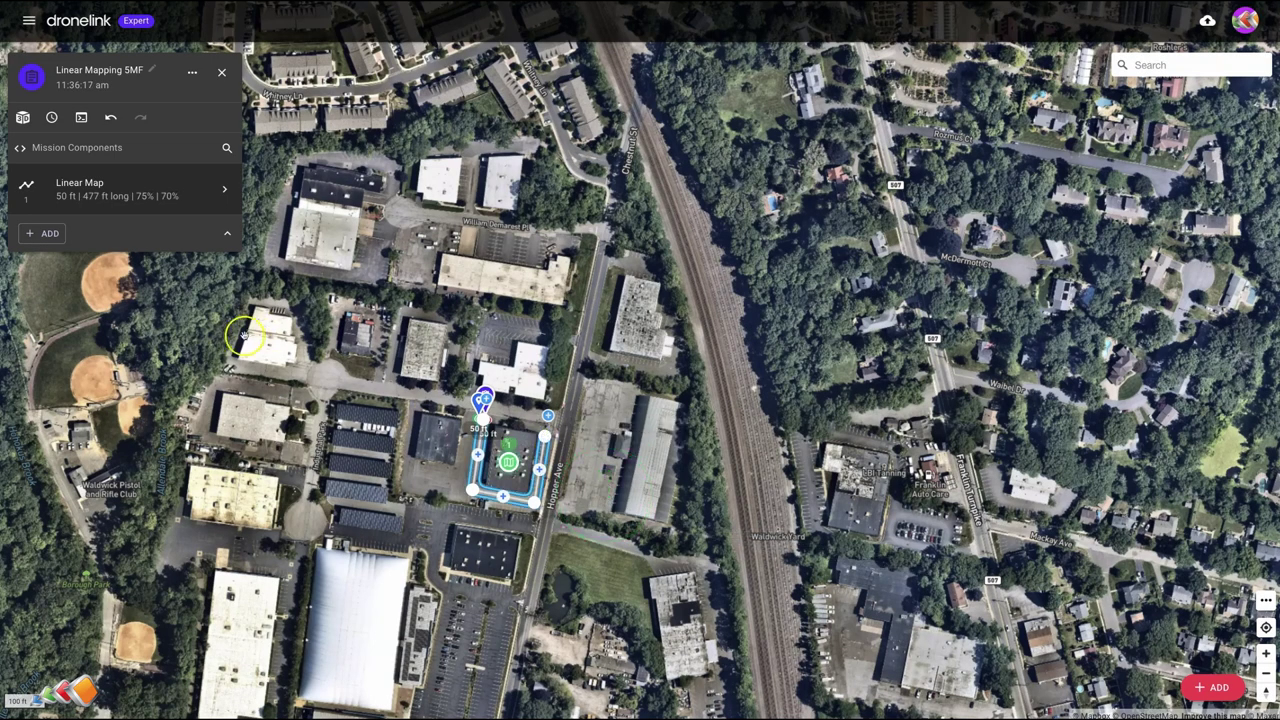
Zoom in and nudge the corners and end point outward, making the path 499 ft long
scroll(518, 461, up, 5)
drag(766, 497, 841, 387)
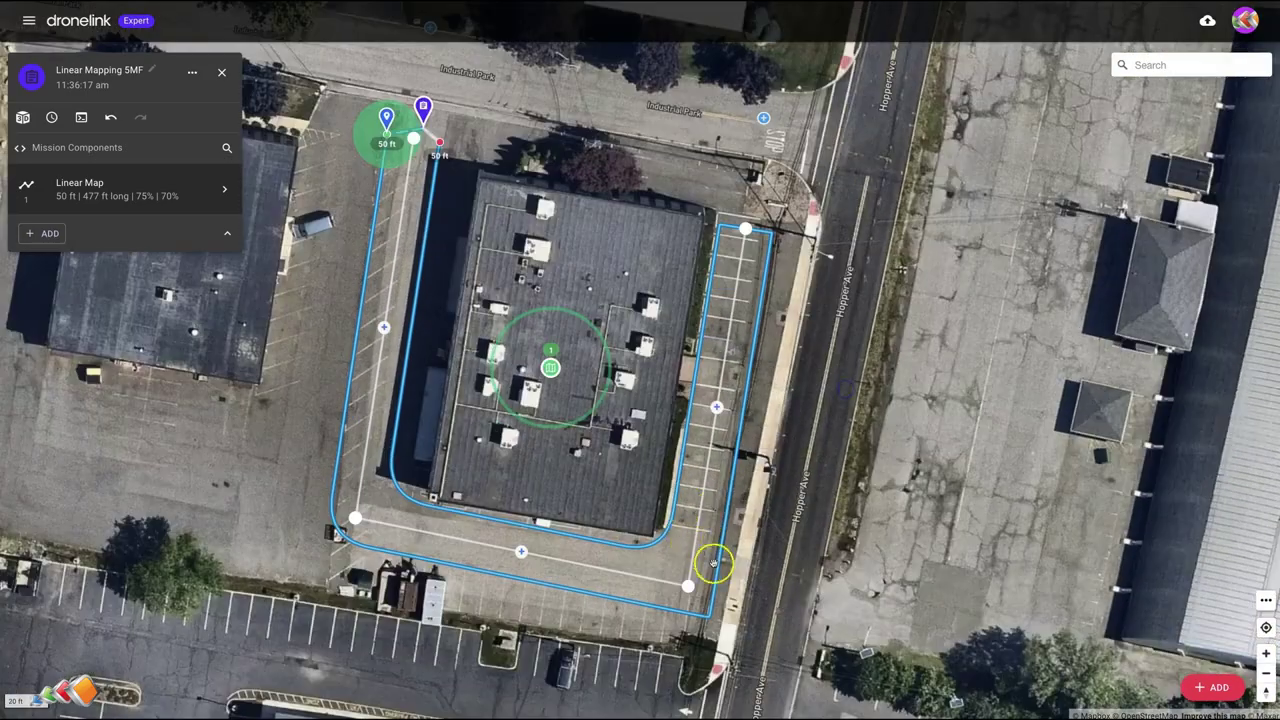
drag(357, 516, 346, 538)
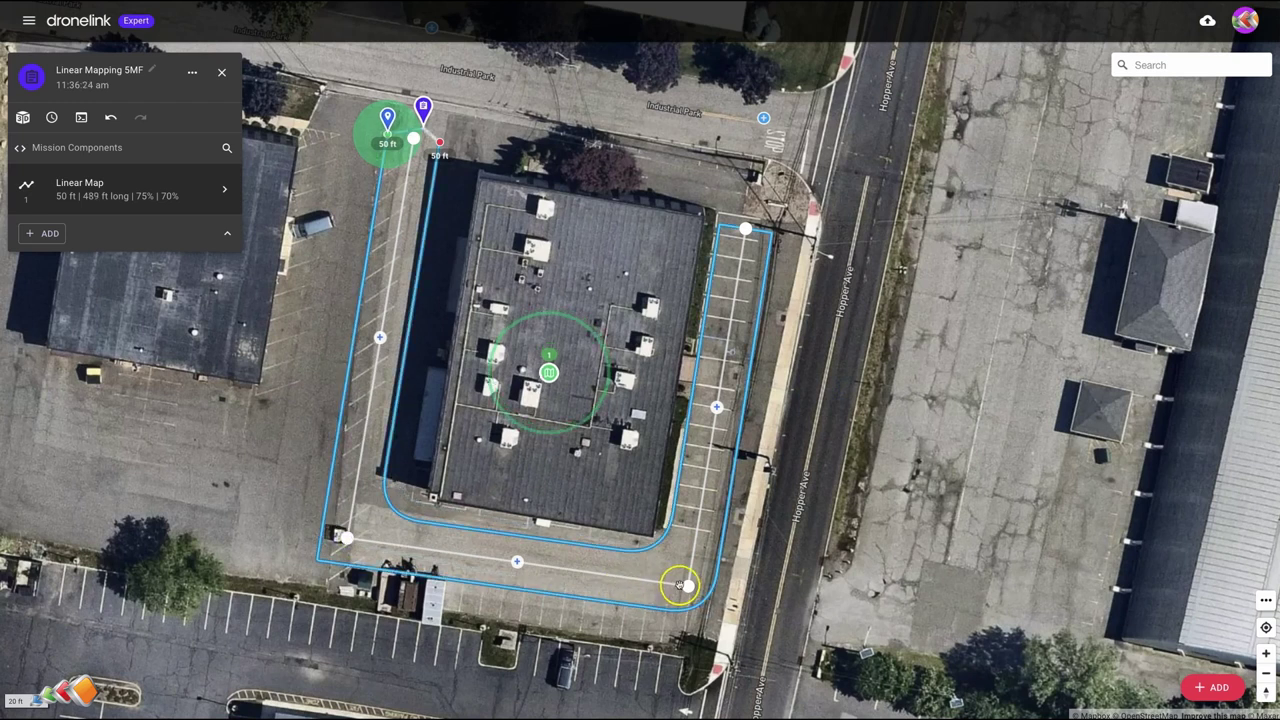
drag(689, 585, 700, 600)
drag(745, 229, 756, 234)
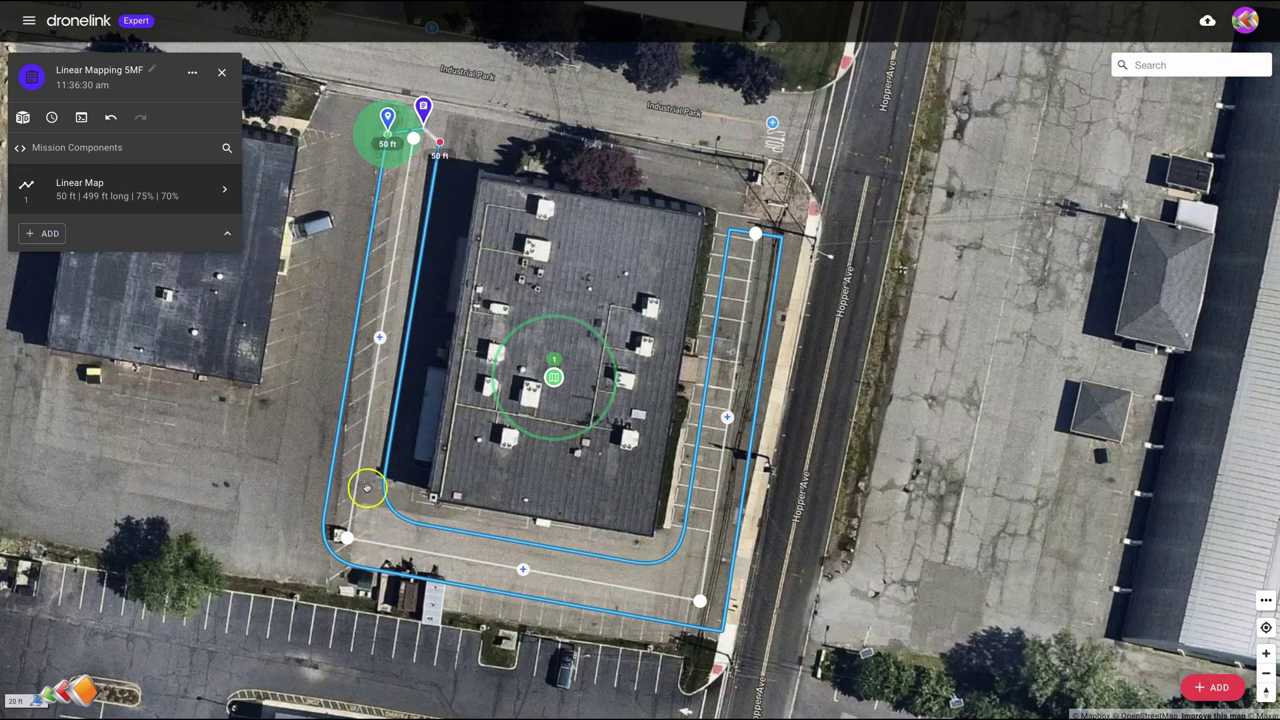
Set the Linear Map corner radius to 5 ft
click(192, 189)
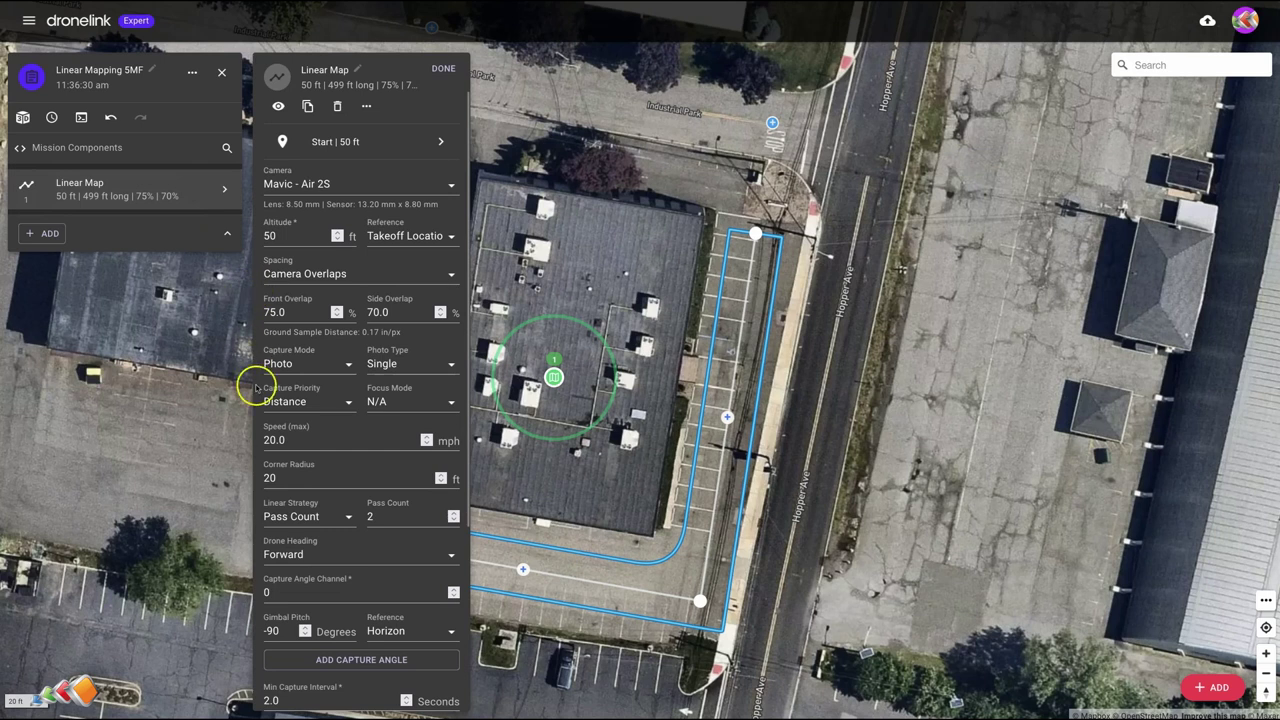
click(296, 440)
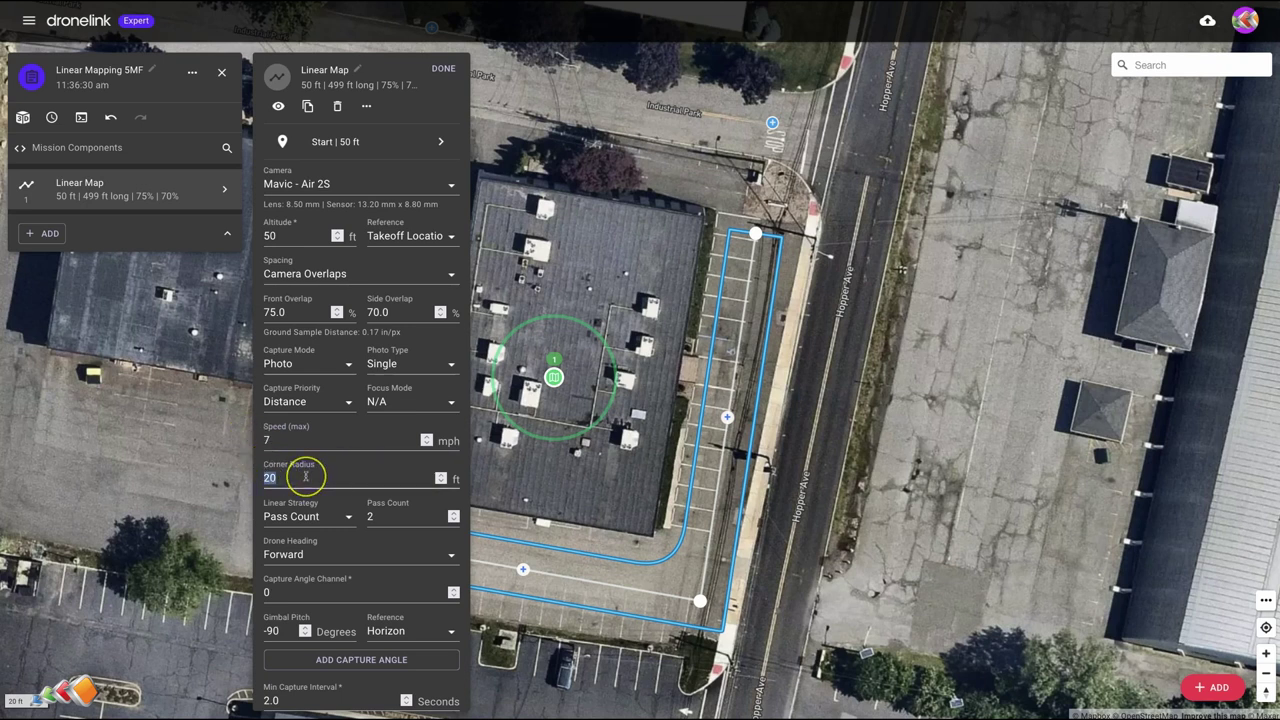
key(Tab)
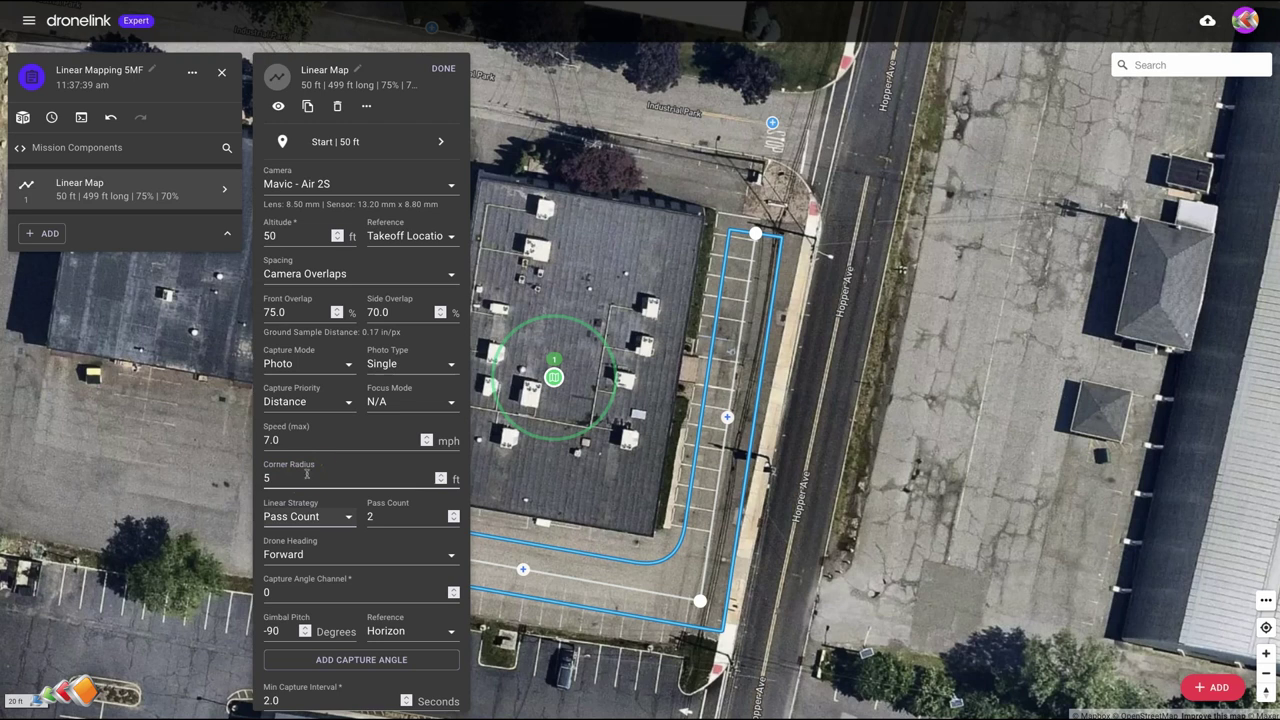
click(446, 76)
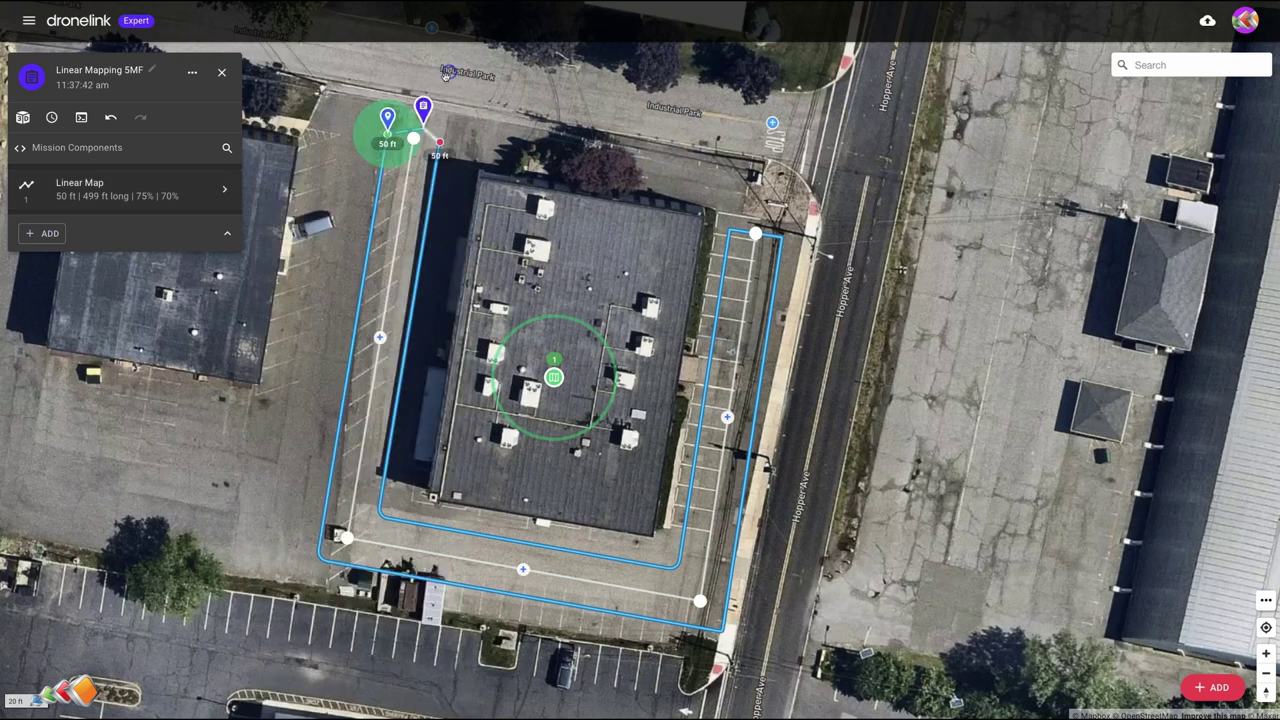
Set the Linear Map focus mode to Auto
click(166, 196)
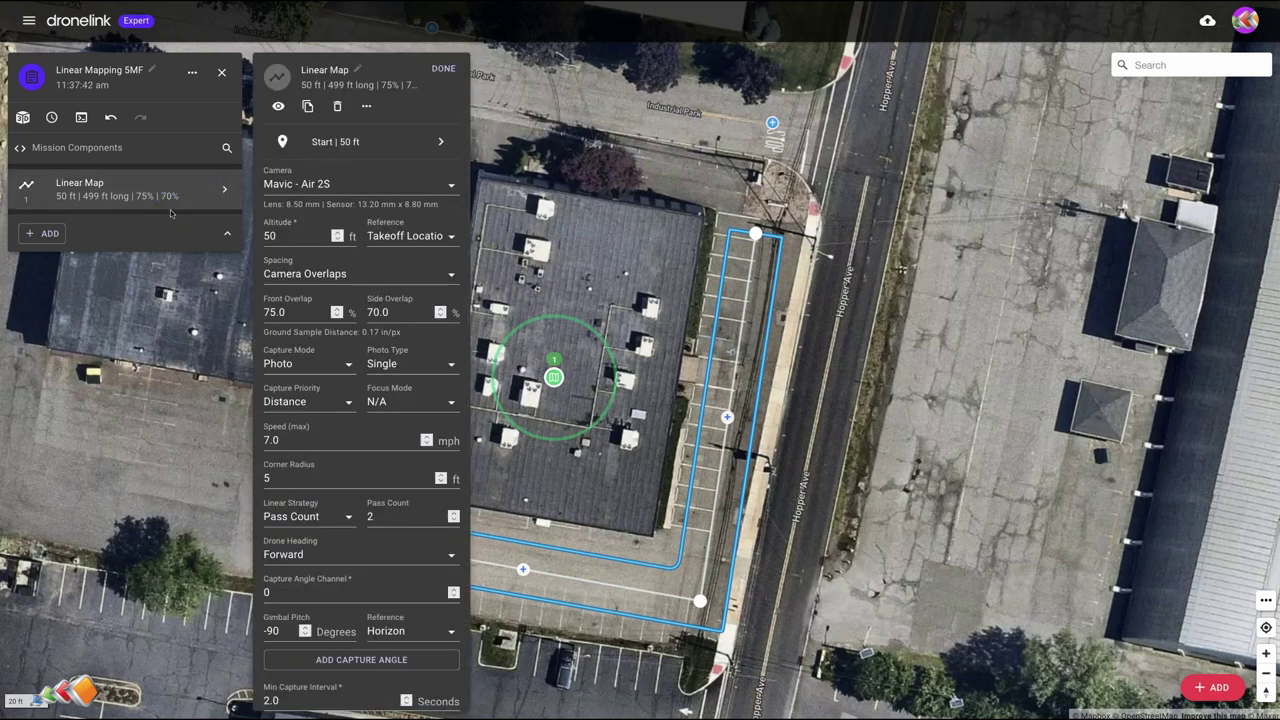
click(413, 401)
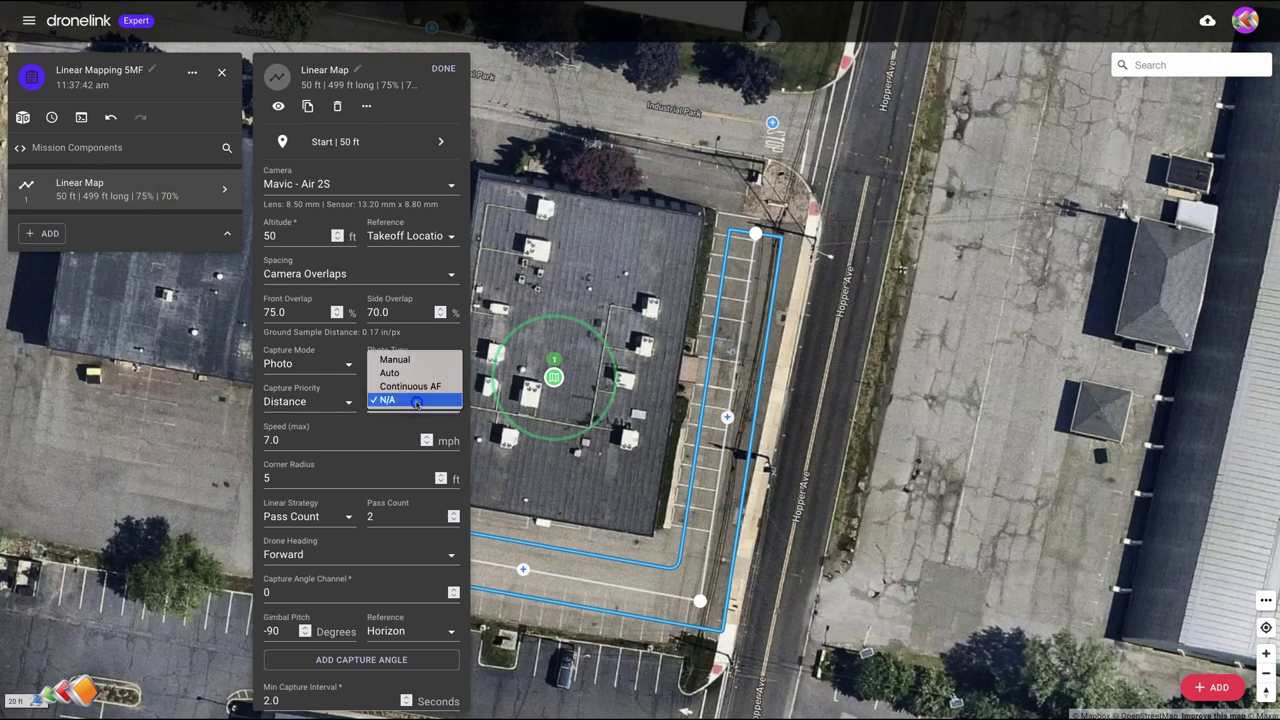
click(392, 372)
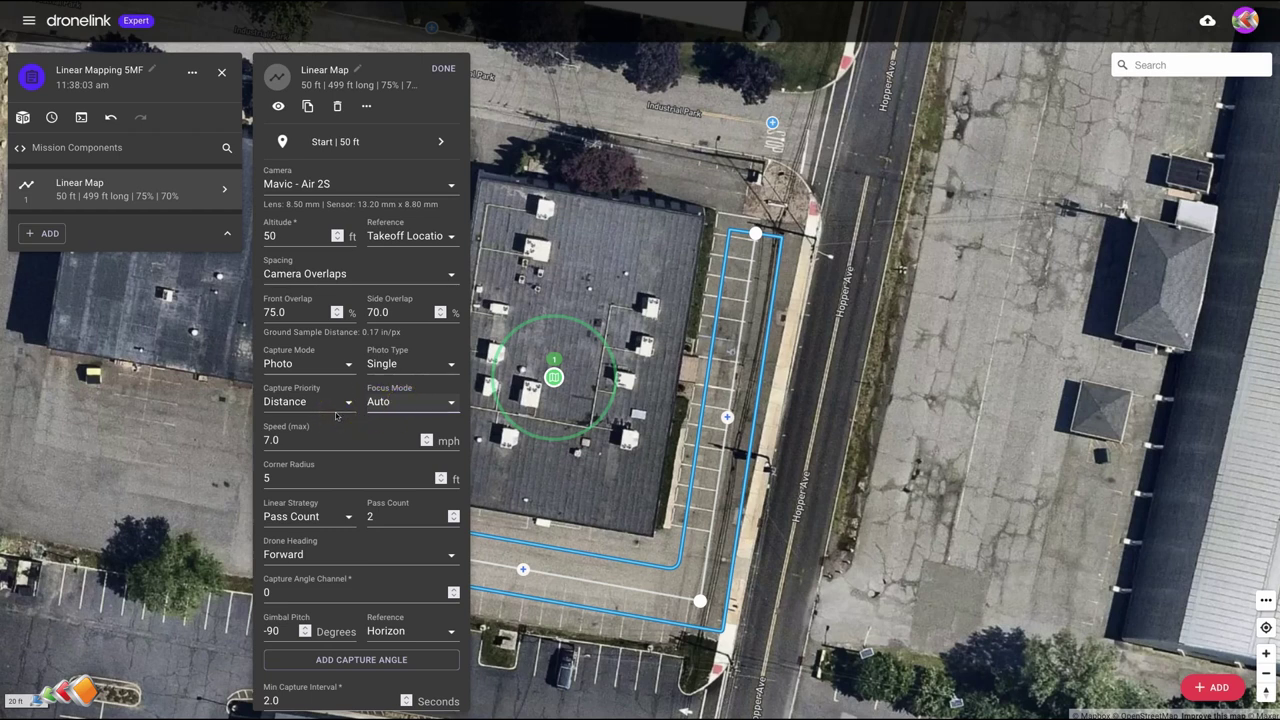
click(443, 72)
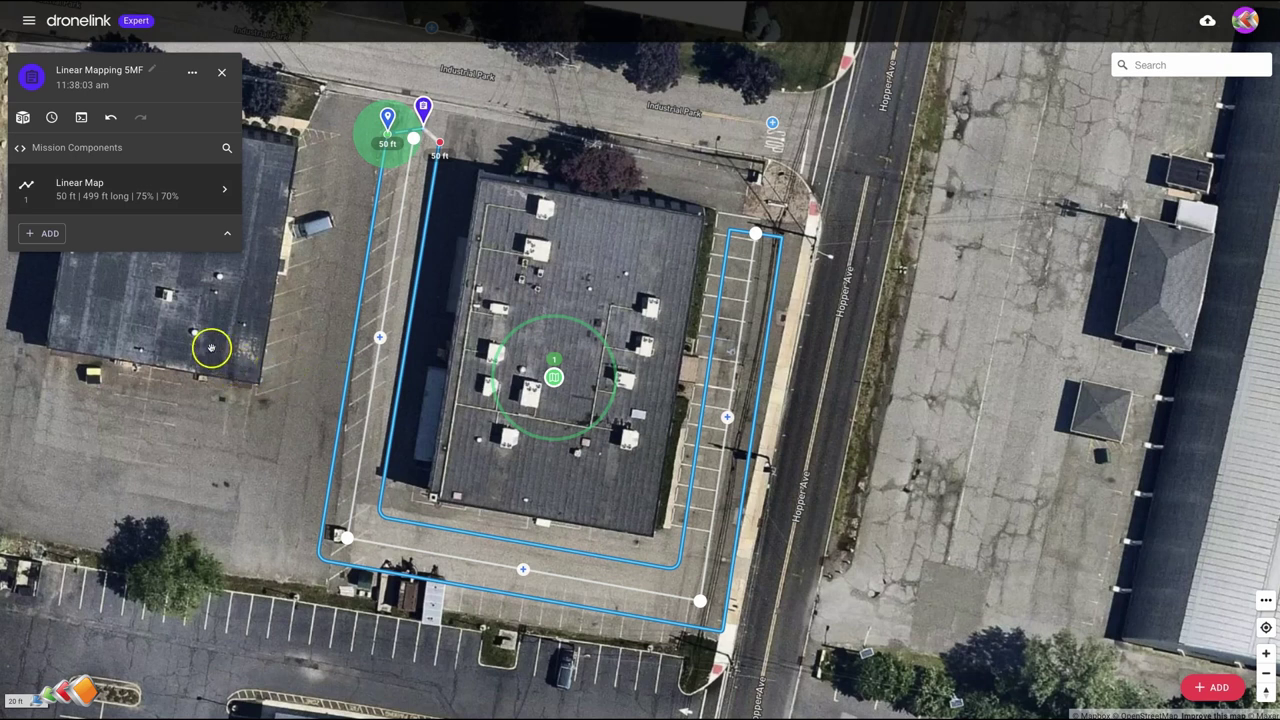
Change the Linear Map gimbal pitch from -90 to -75 degrees
click(150, 192)
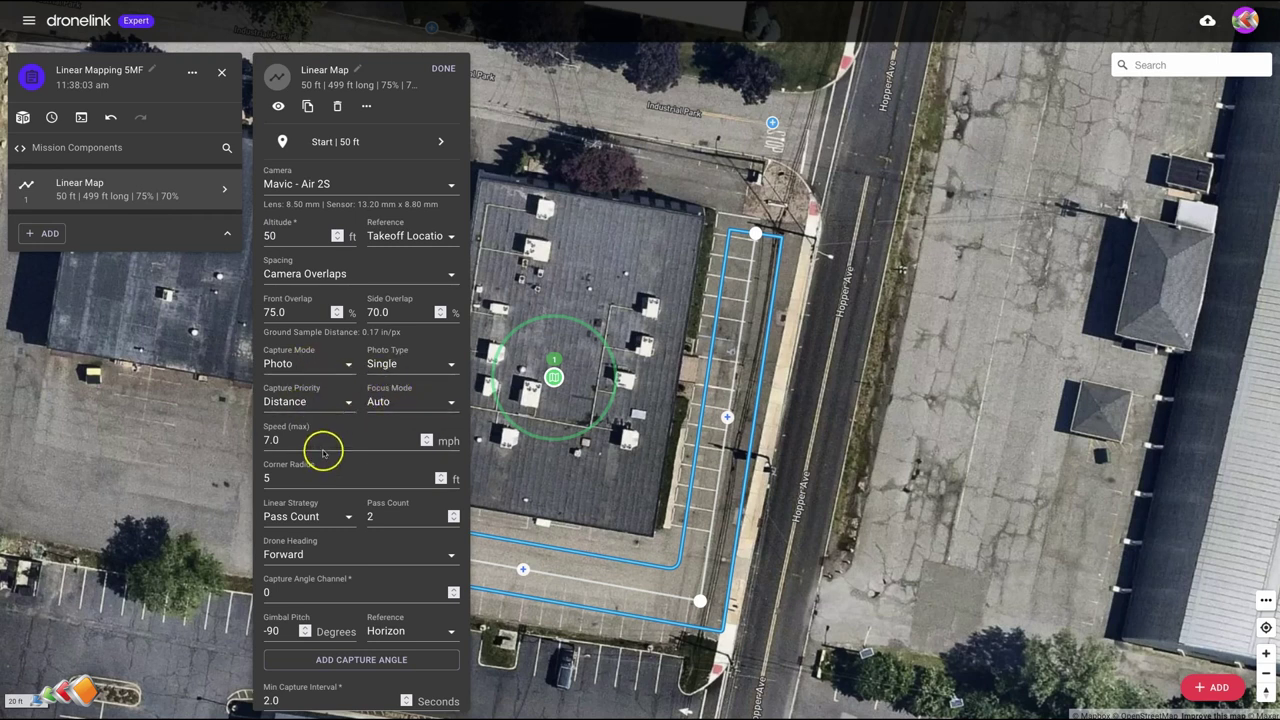
scroll(335, 467, down, 1)
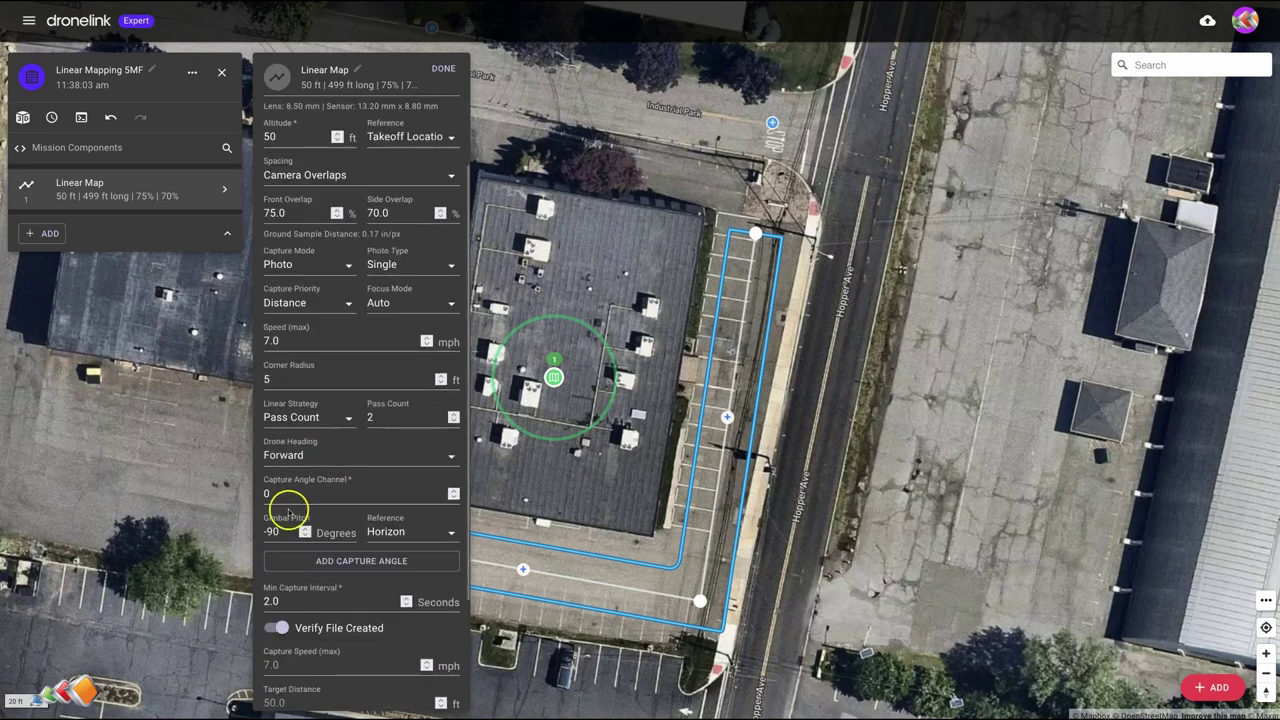
key(BackSpace)
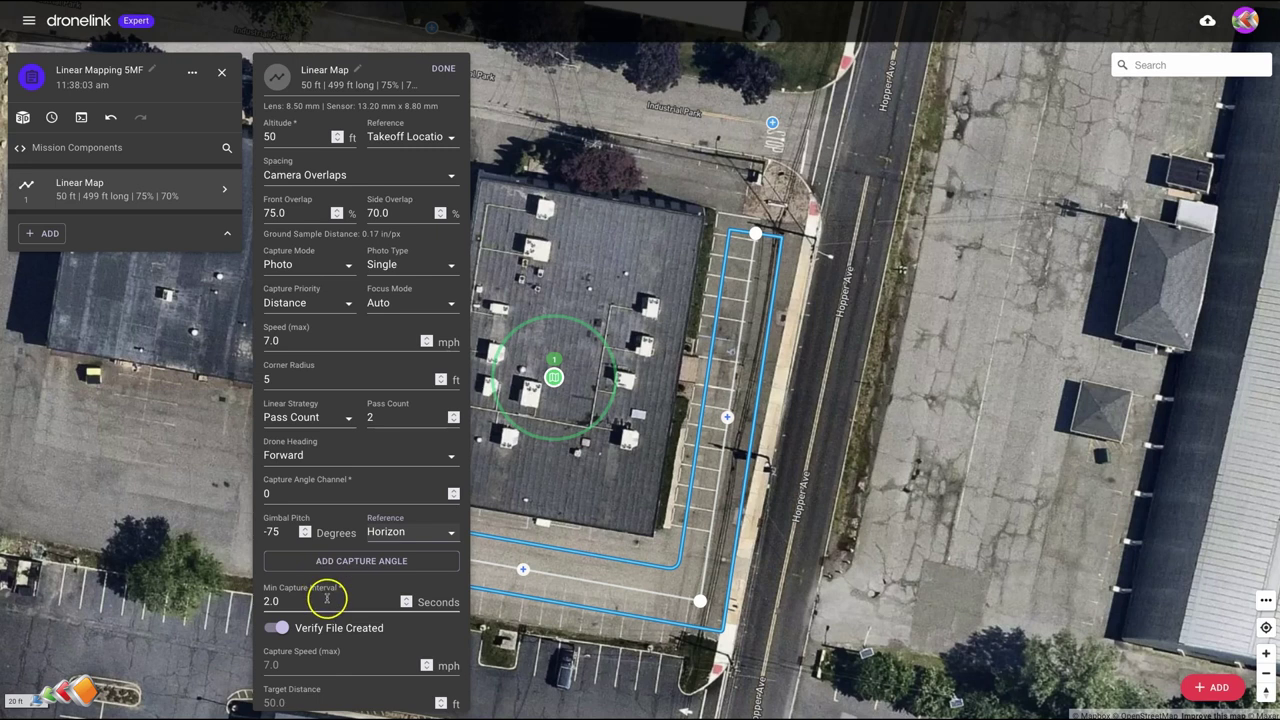
click(143, 510)
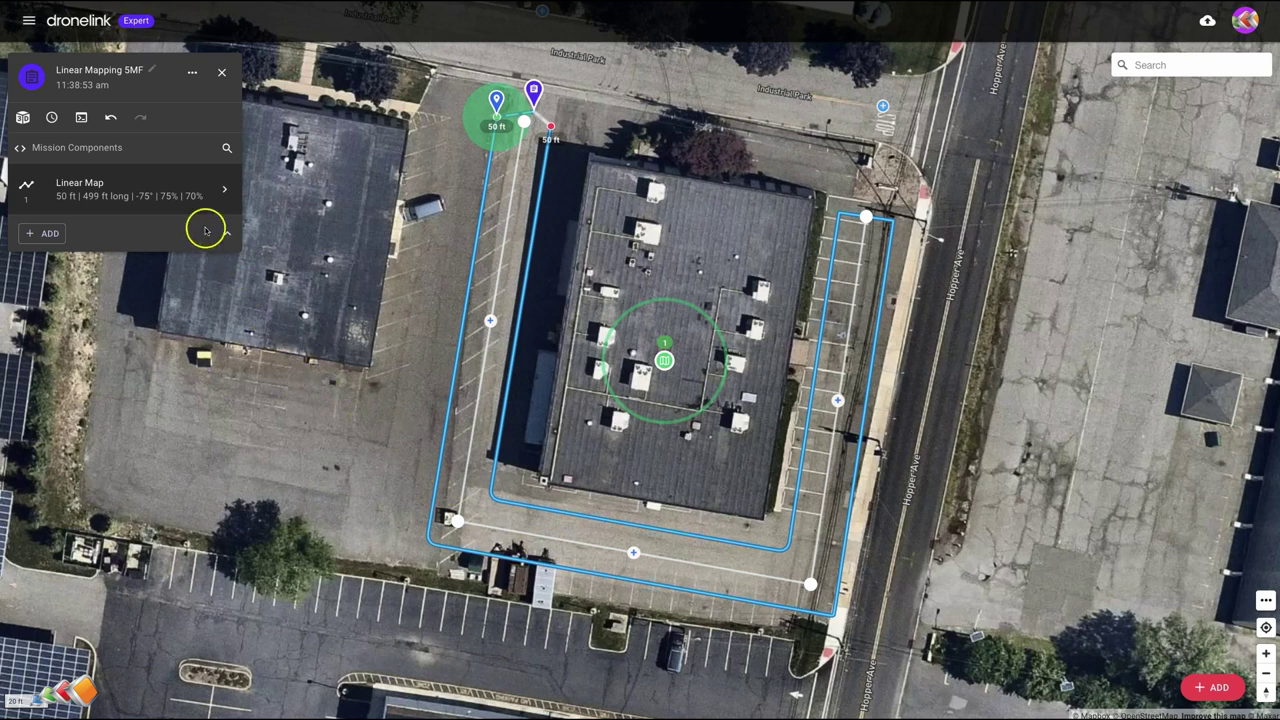
Set the Linear Map pass count to 1 for a single loop
click(205, 192)
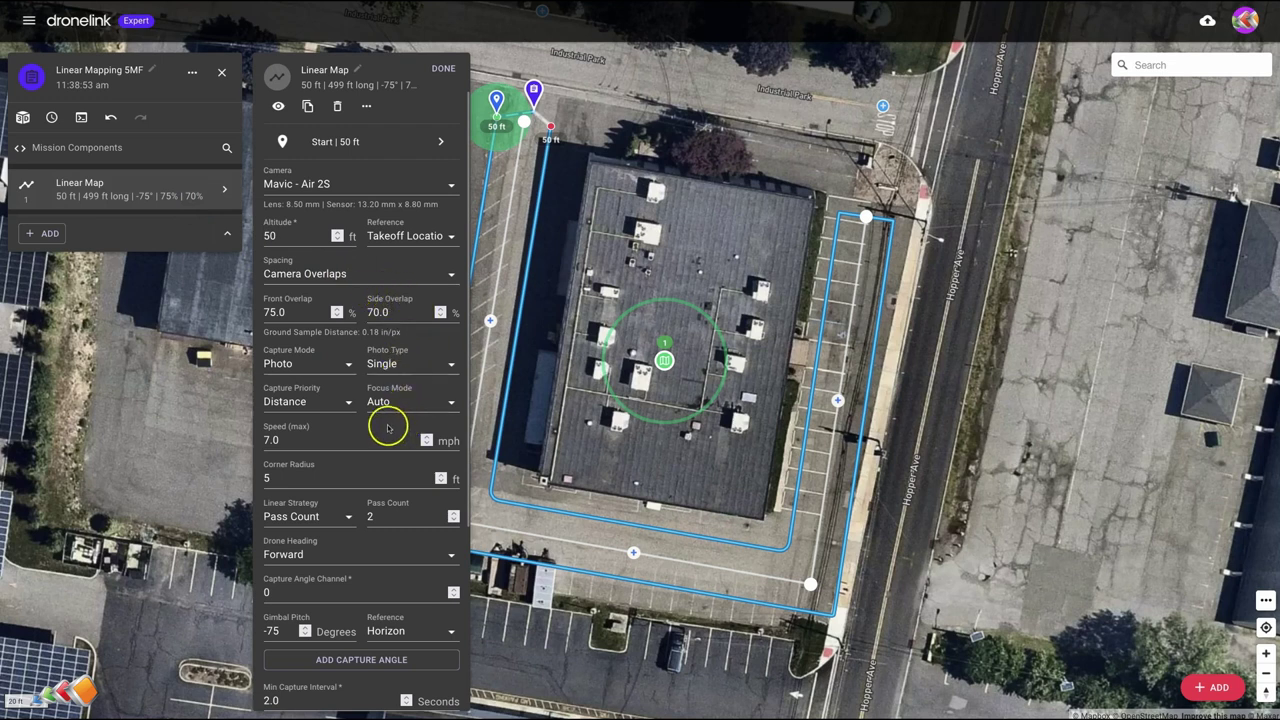
scroll(395, 466, down, 1)
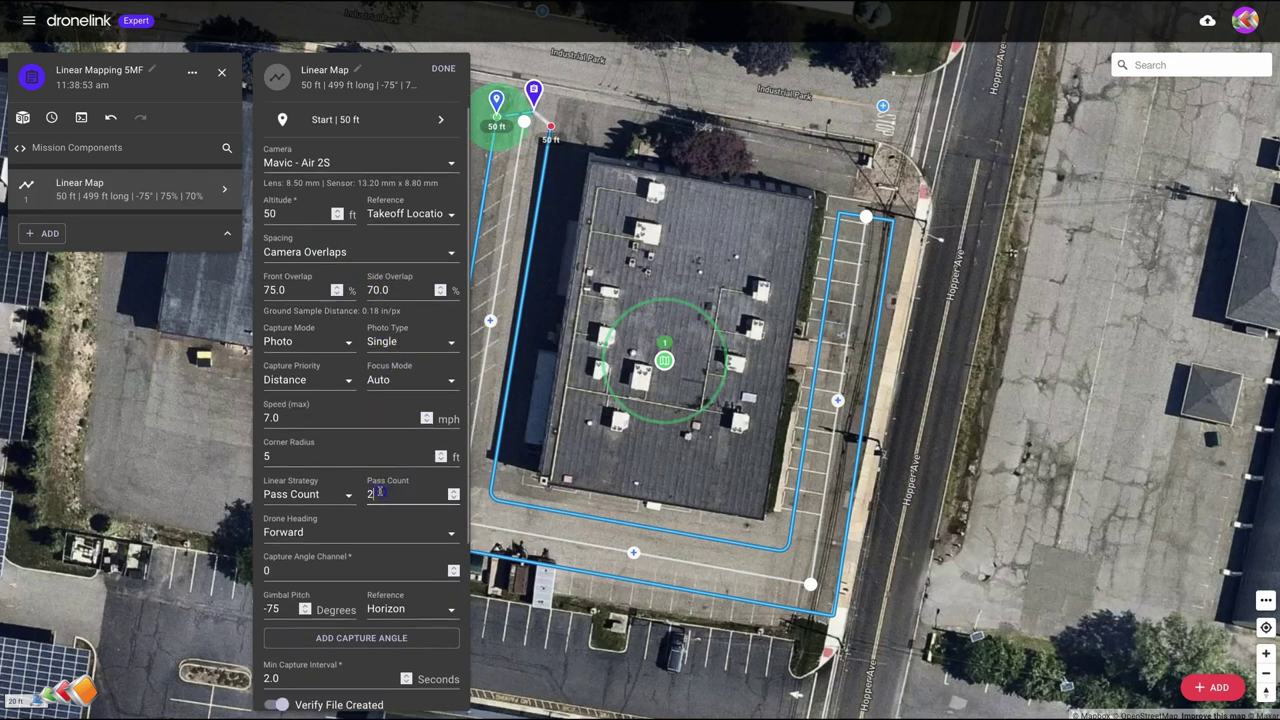
key(BackSpace)
text(1)
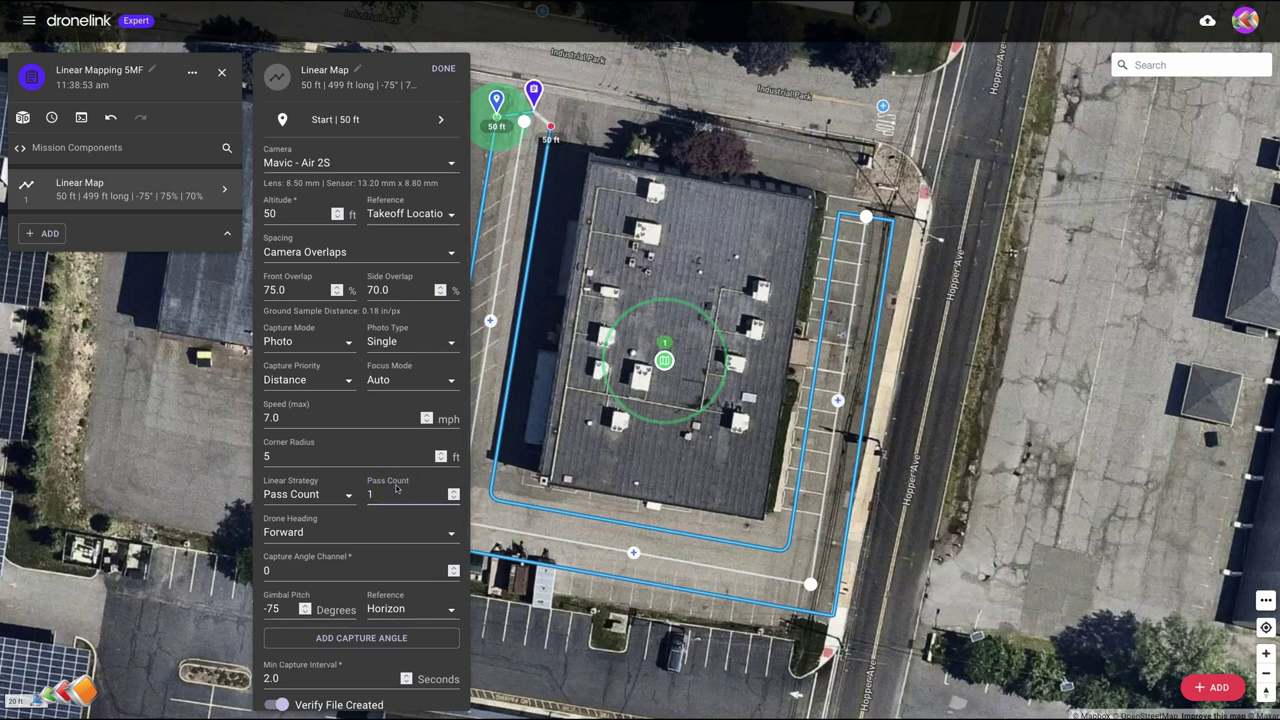
click(572, 398)
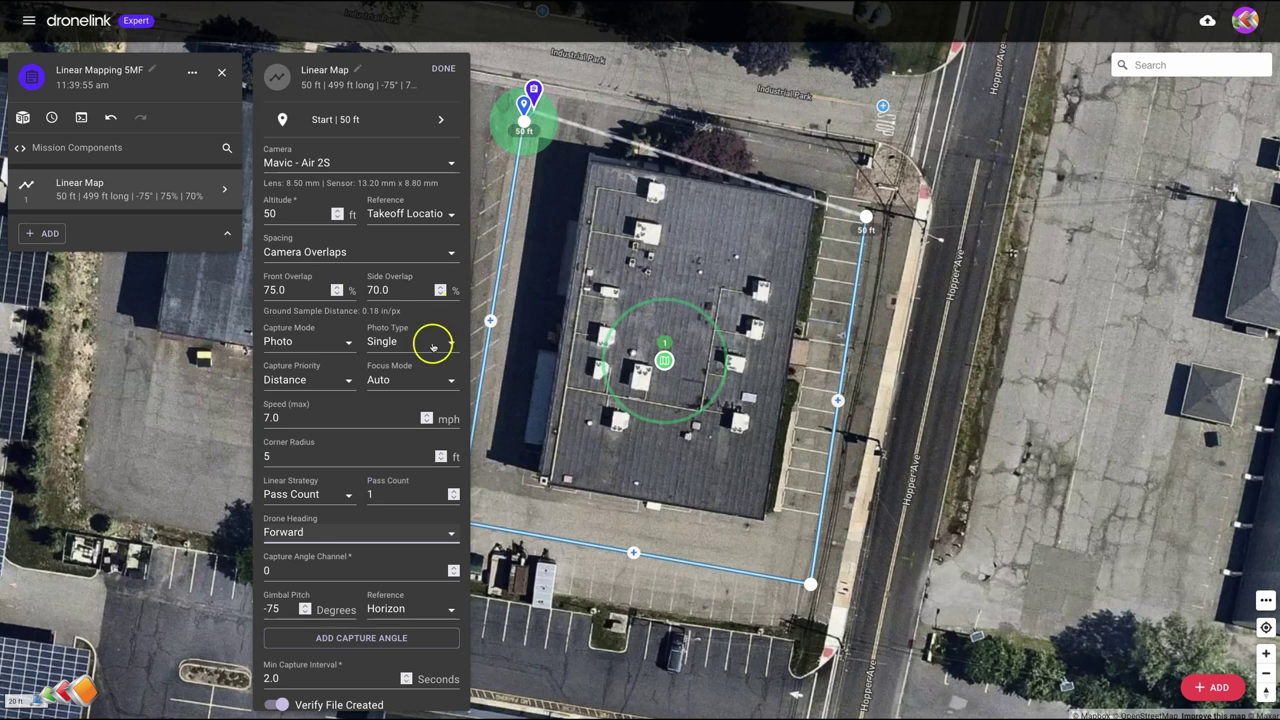
Raise the pass count to 5, then settle back on 2 loops
drag(396, 493, 345, 494)
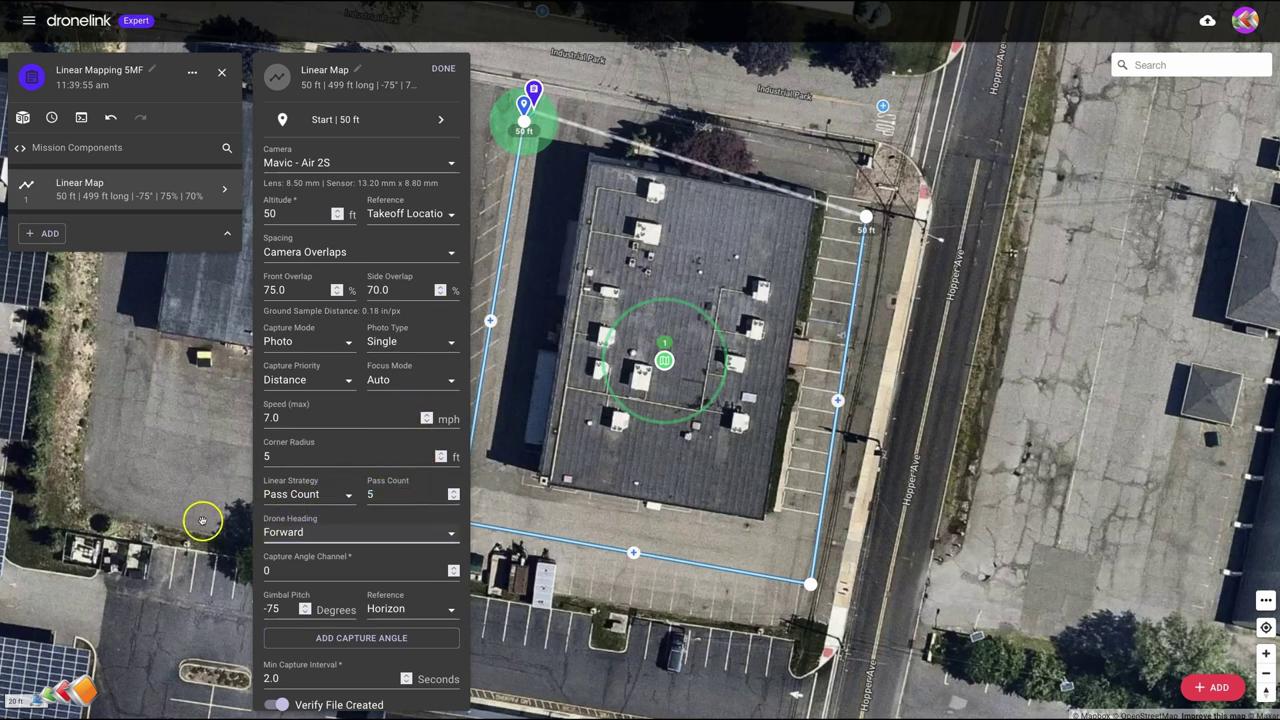
click(170, 423)
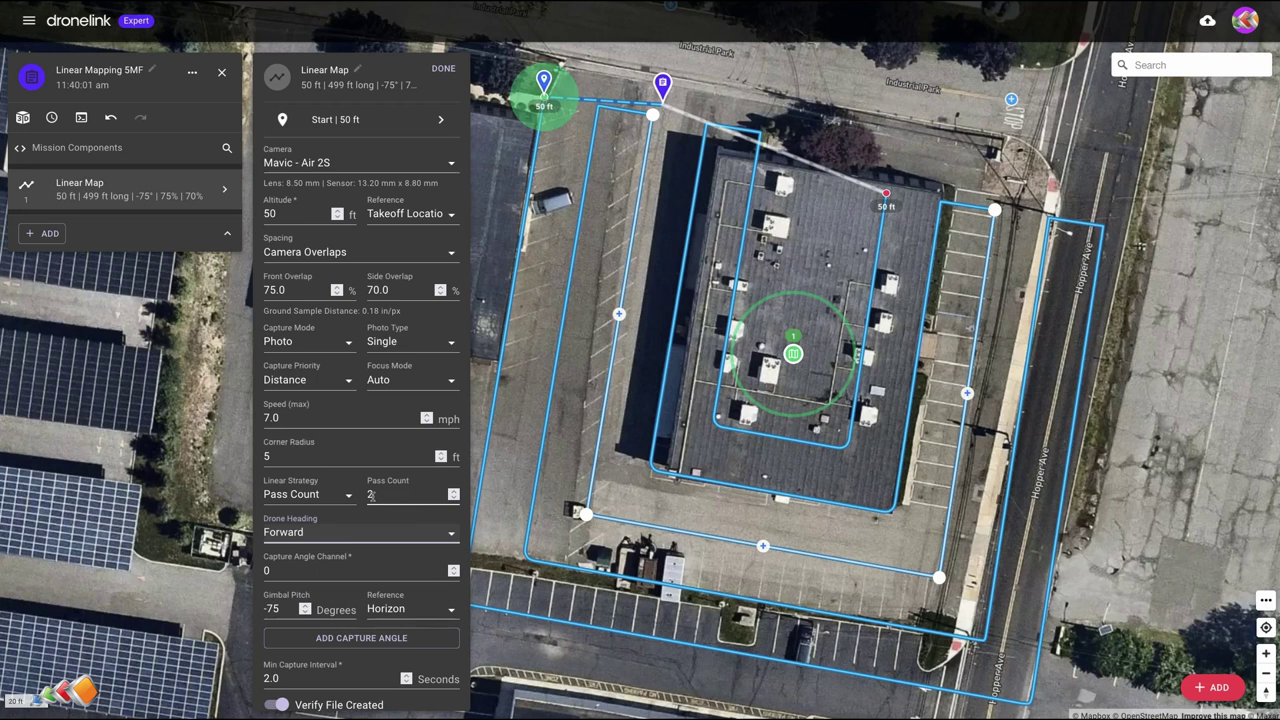
text(1)
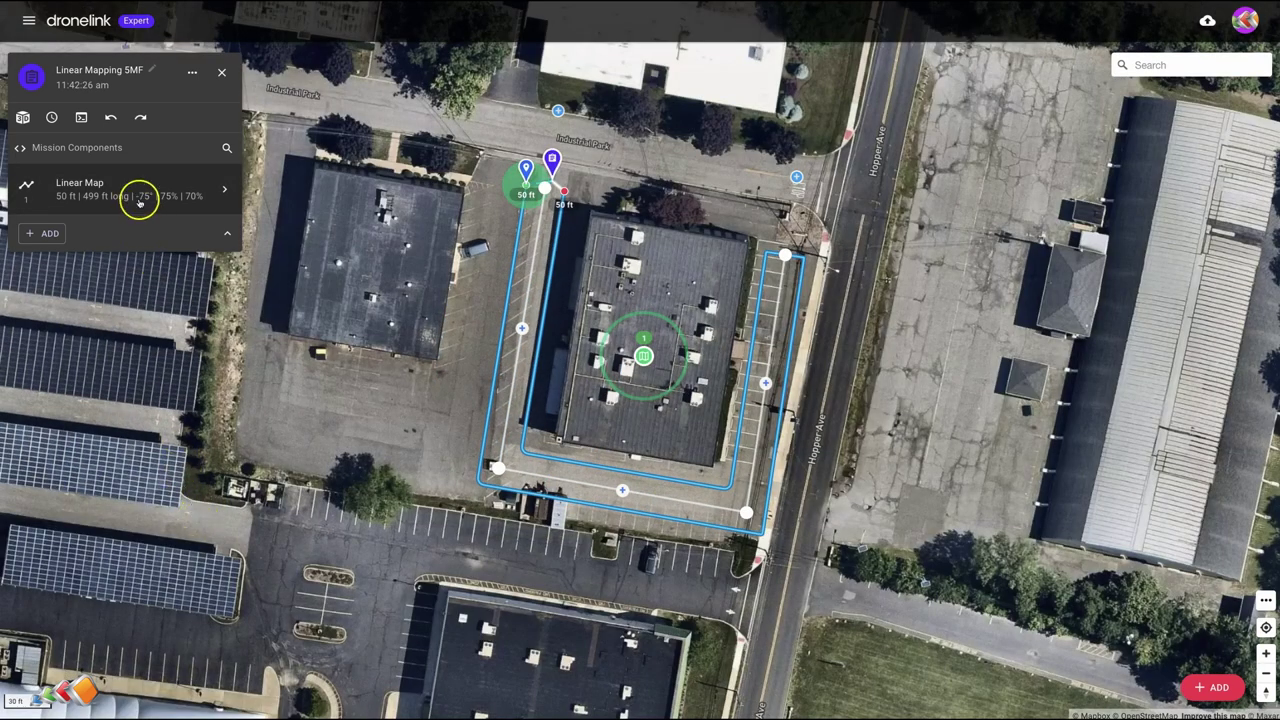
Generate the mission preview and scrub to 96% of the Linear Map at 02:44
click(81, 117)
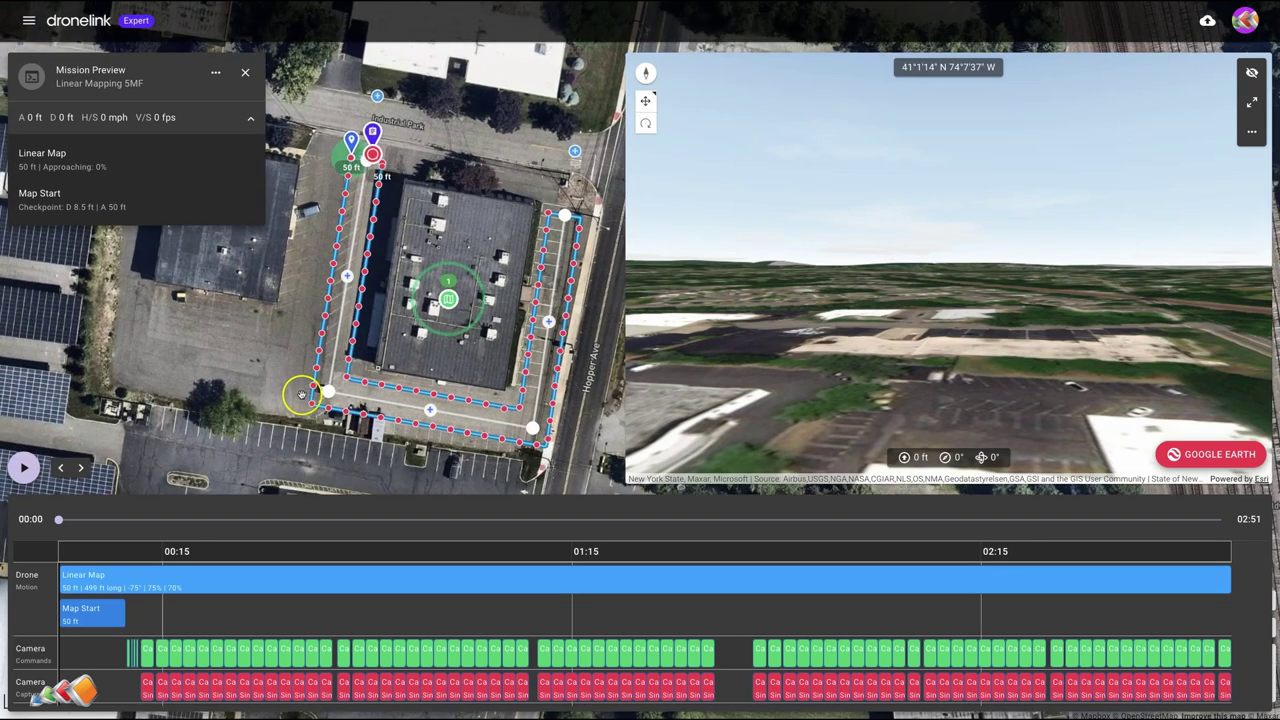
mouse_move(173, 521)
mouse_down()
mouse_move(734, 519)
mouse_move(894, 502)
mouse_move(957, 472)
mouse_move(1173, 427)
mouse_up()
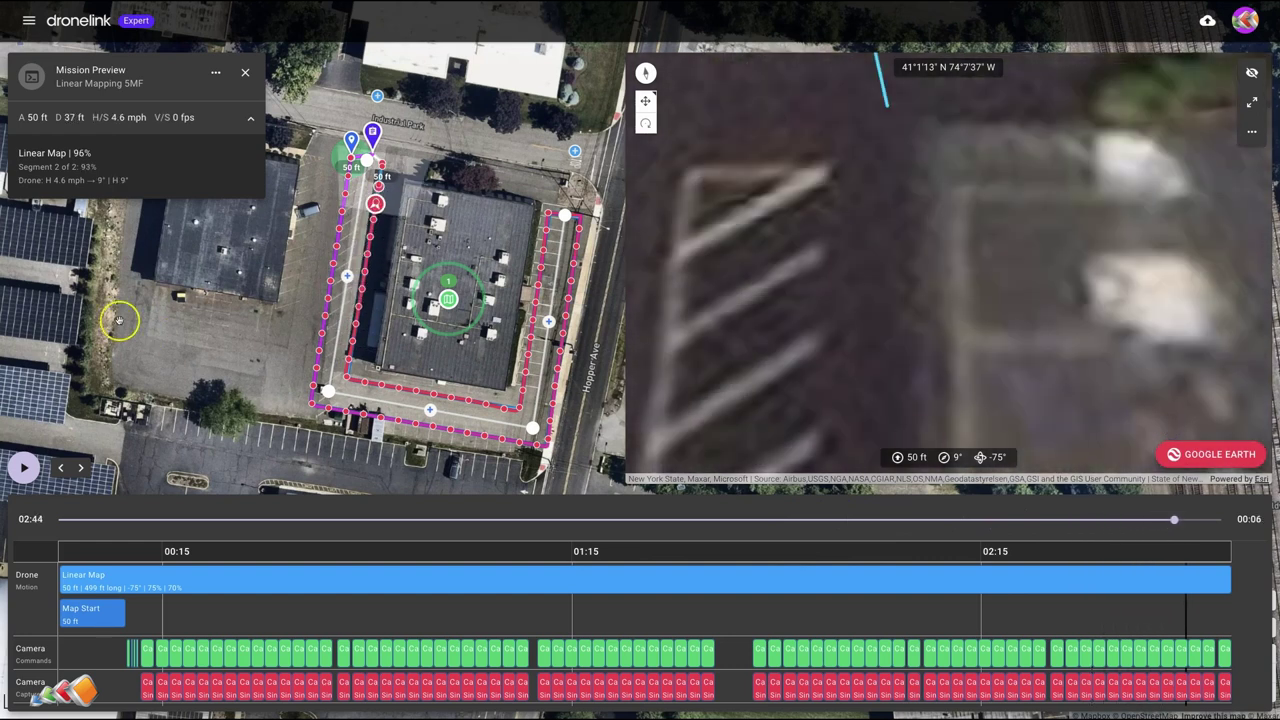